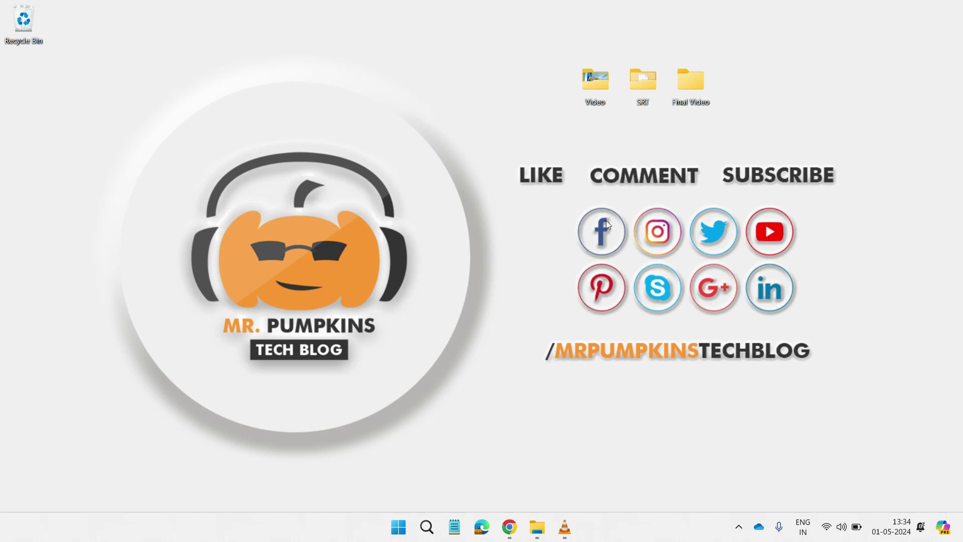
Look through the Video, SRT and Final Video folders on the desktop, closing each one after viewing its contents.
double_click(599, 87)
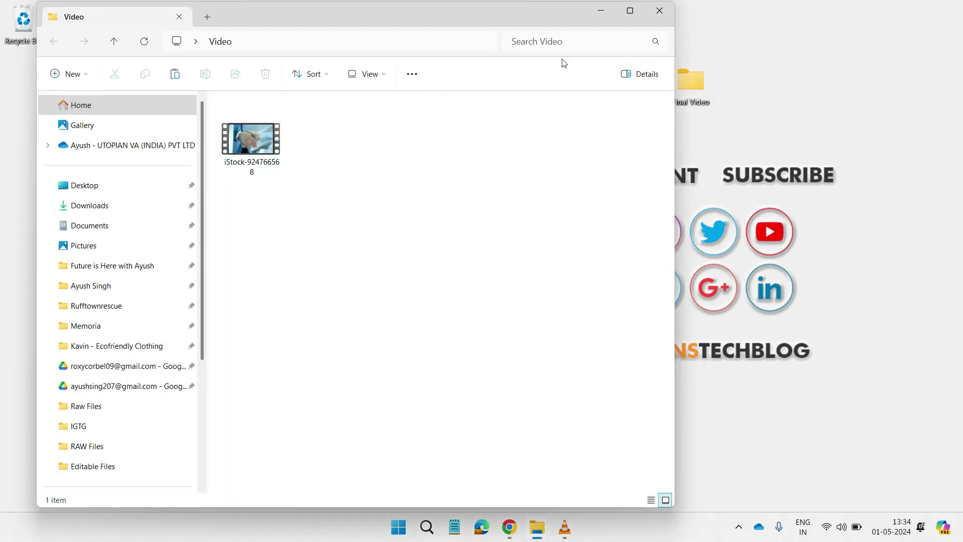
left_click(663, 11)
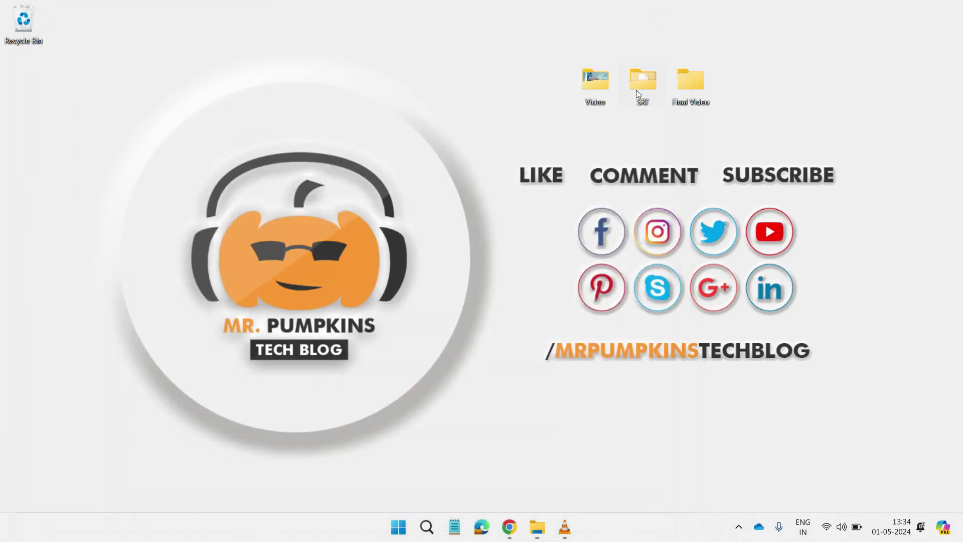
left_click(639, 88)
double_click(638, 87)
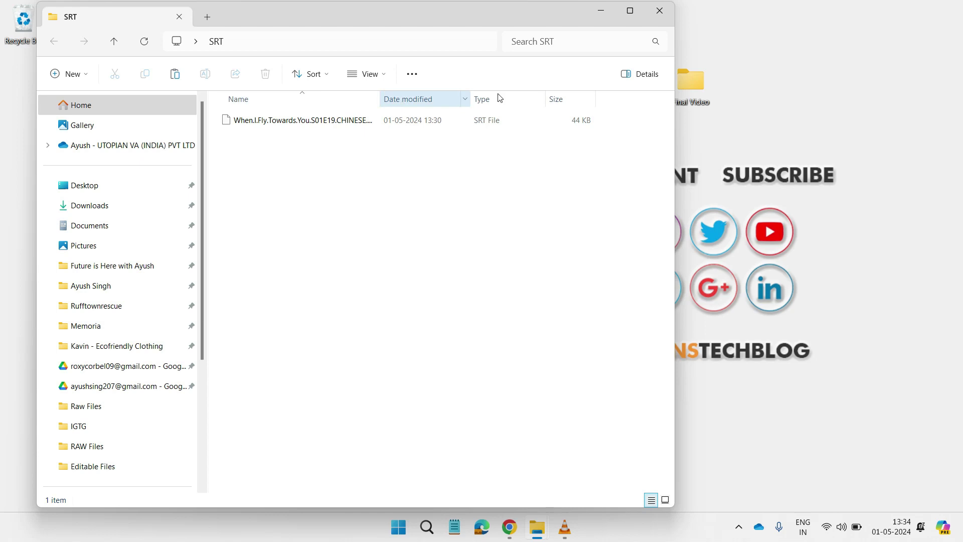
left_click(659, 11)
double_click(690, 86)
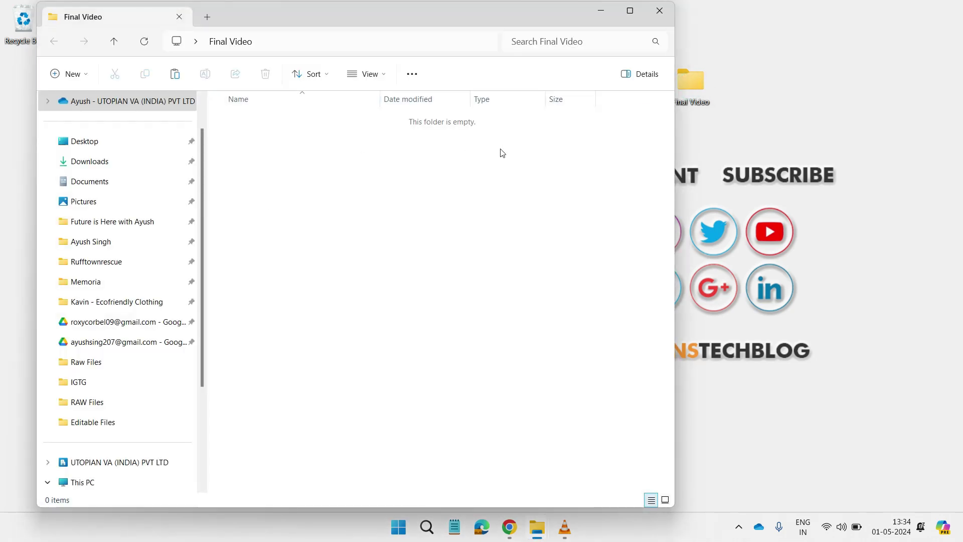
left_click(660, 10)
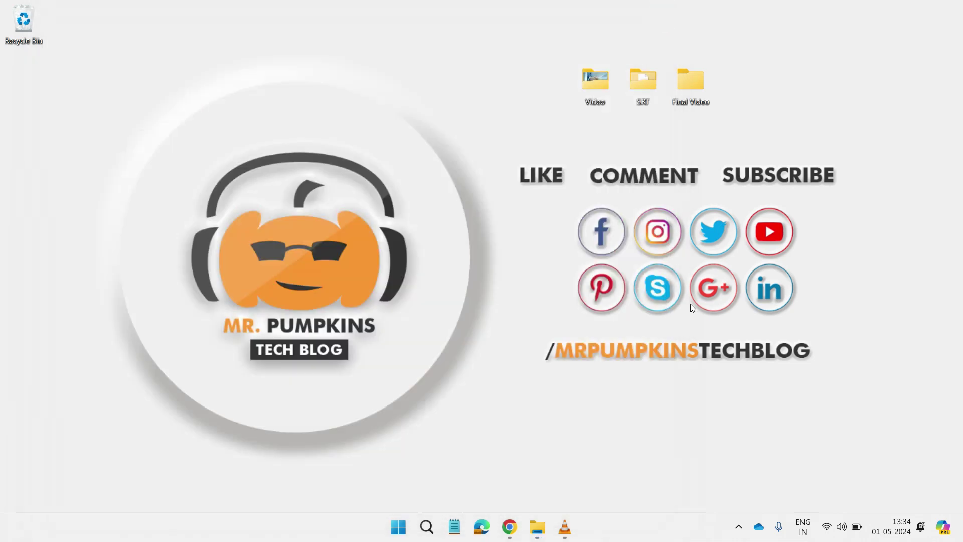
In VLC media player, start a Convert / Save job and add the iStock-924766568 video from the desktop's Video folder.
left_click(576, 534)
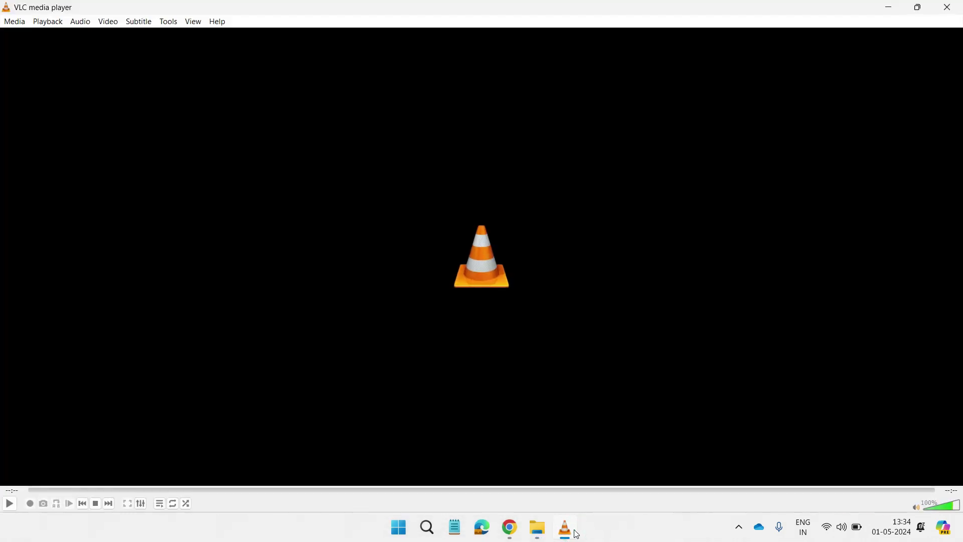
left_click(18, 25)
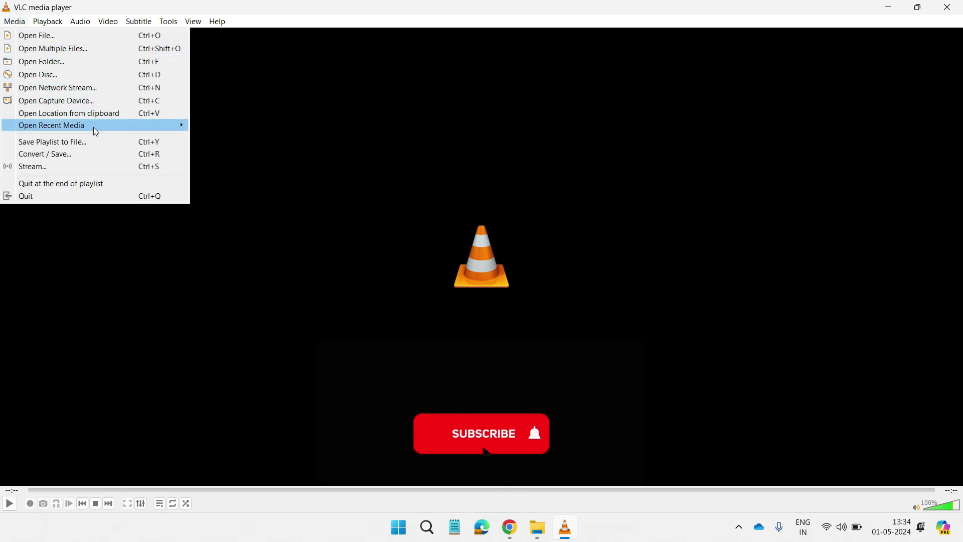
left_click(93, 152)
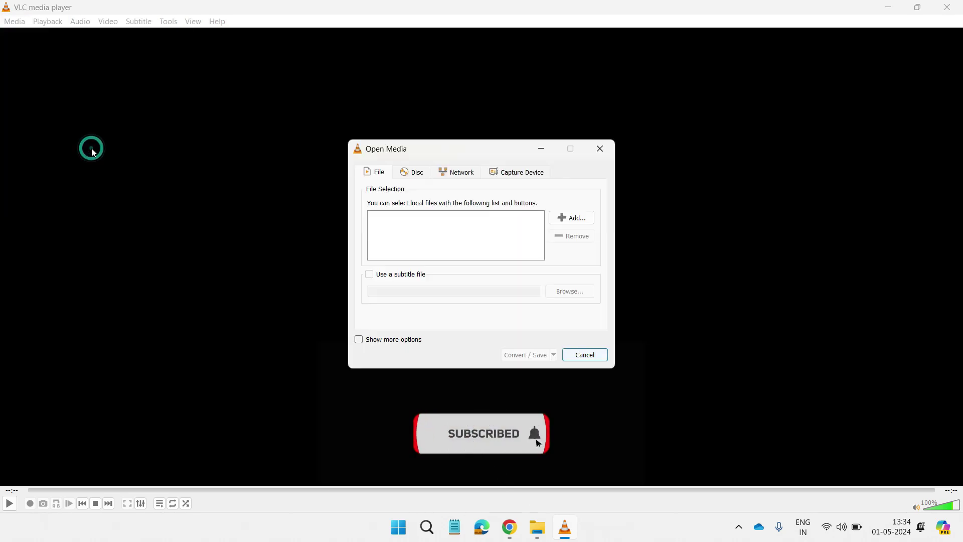
left_click(582, 223)
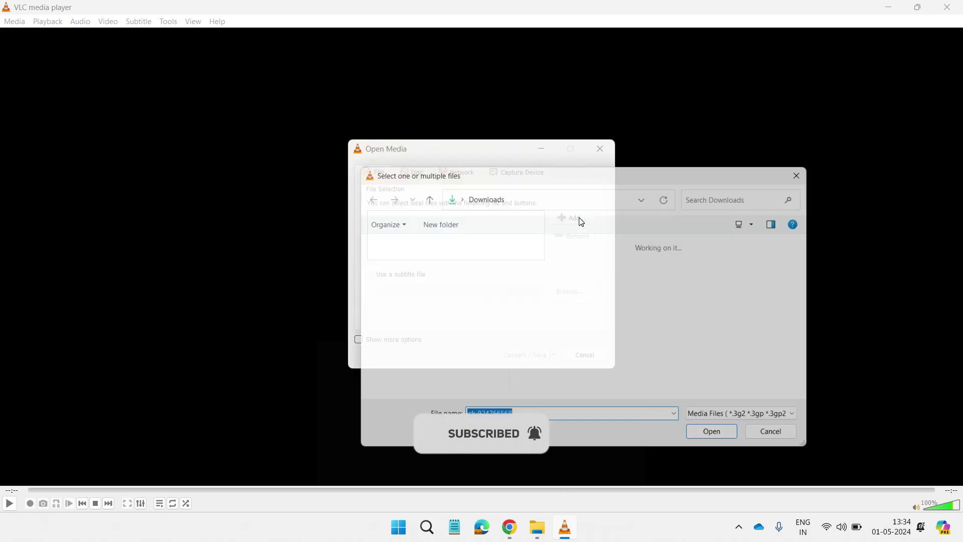
left_click(404, 280)
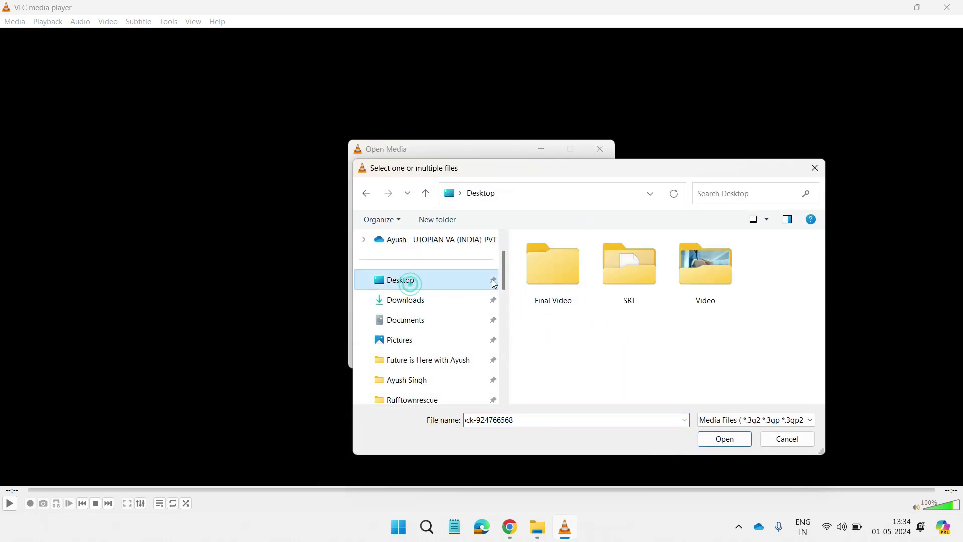
double_click(705, 273)
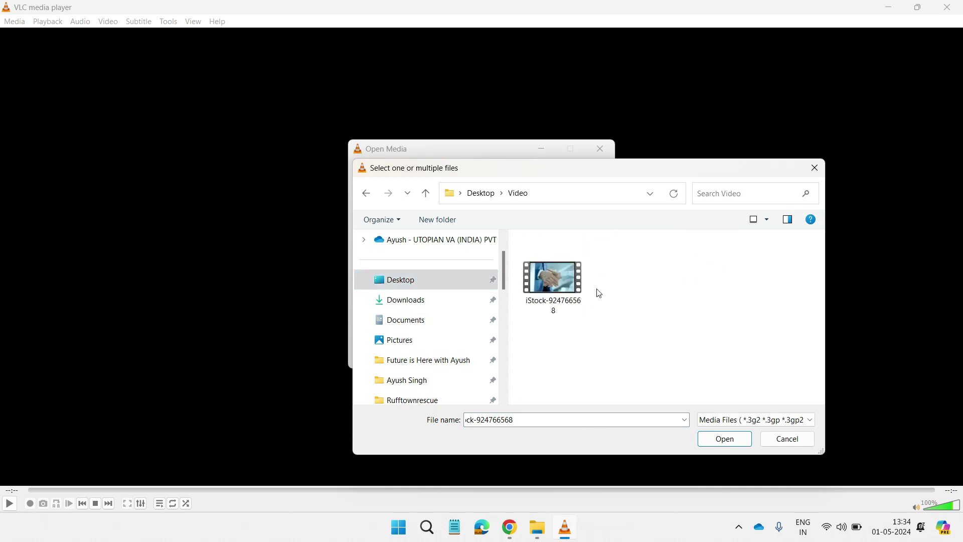
left_click(566, 294)
double_click(565, 290)
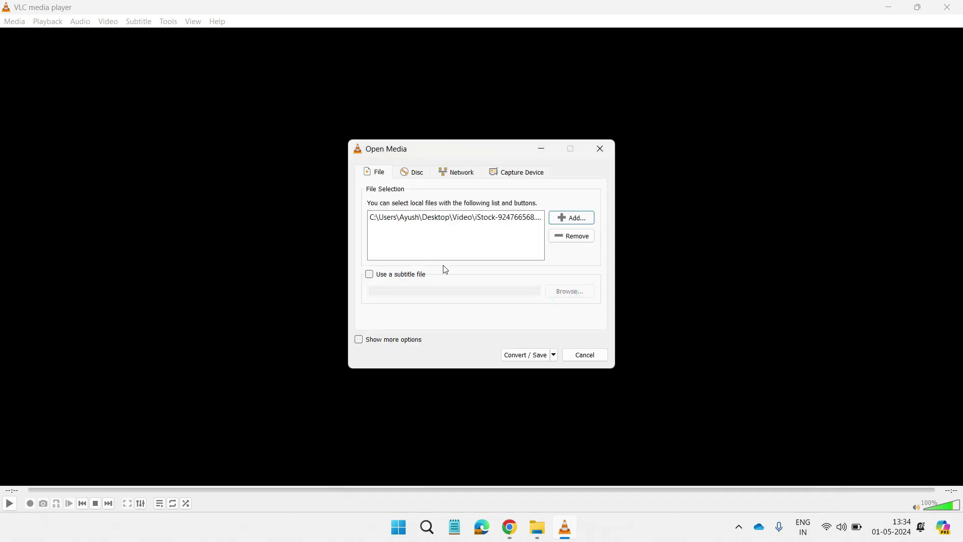
Enable a subtitle file for the job and load When.I.Fly.Towards.You.S01E19.CHINESE.WEBRip.NF.en.srt from the desktop's SRT folder.
left_click(370, 276)
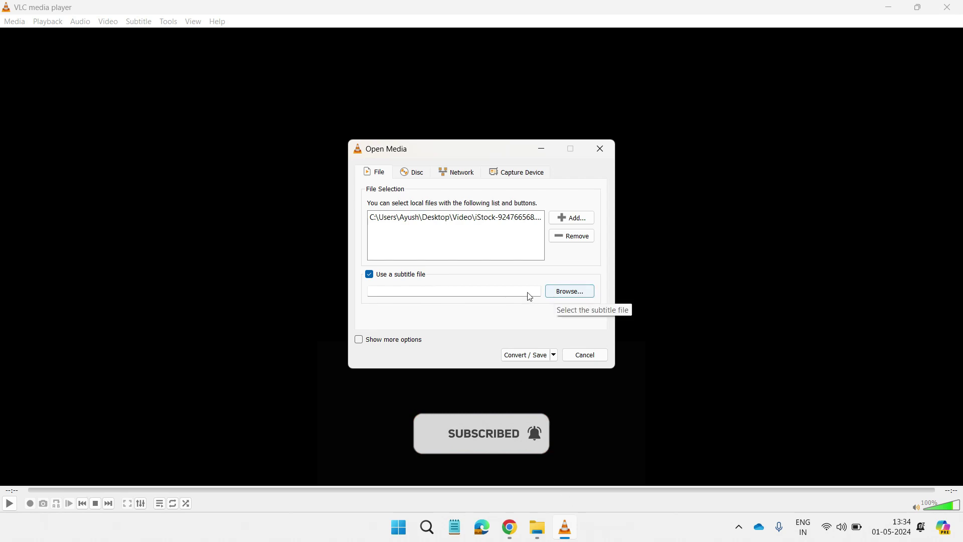
left_click(568, 291)
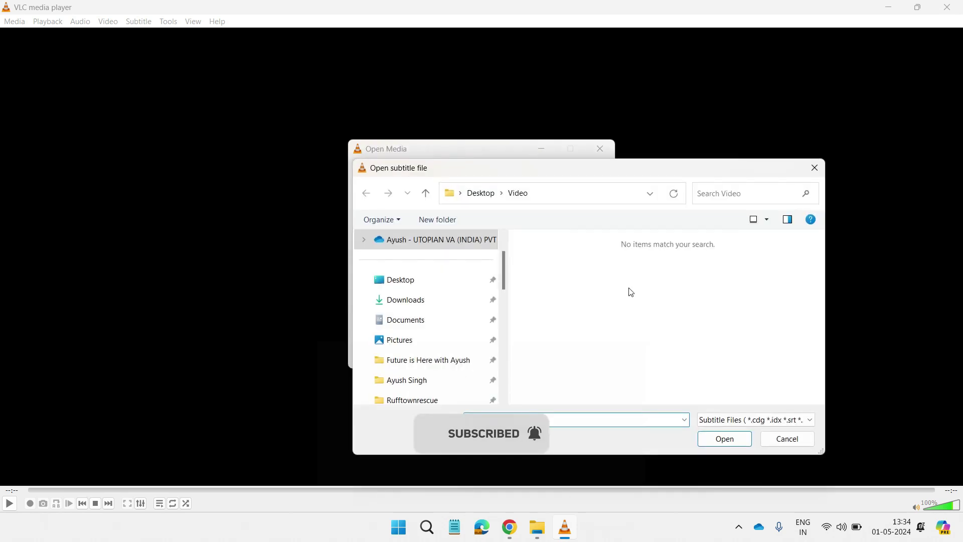
left_click(483, 195)
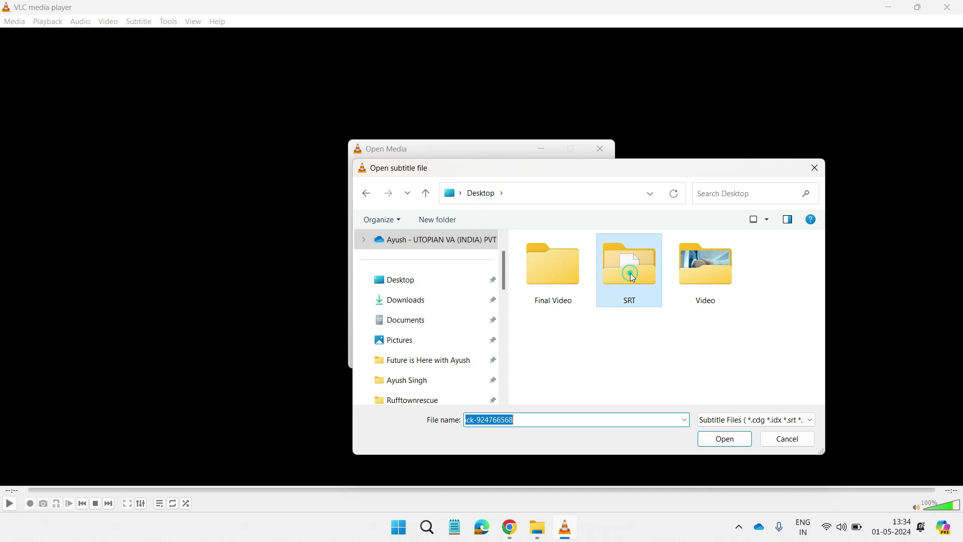
double_click(631, 274)
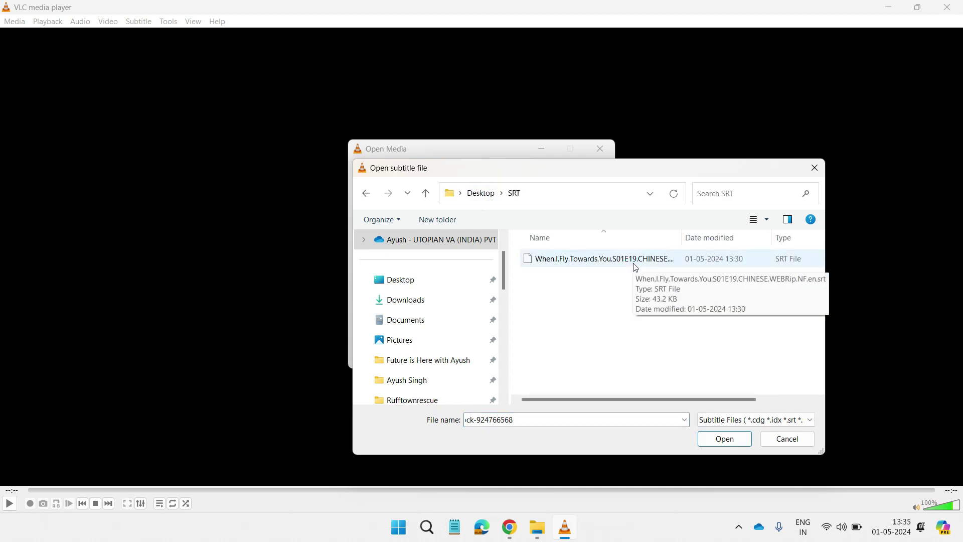
double_click(633, 264)
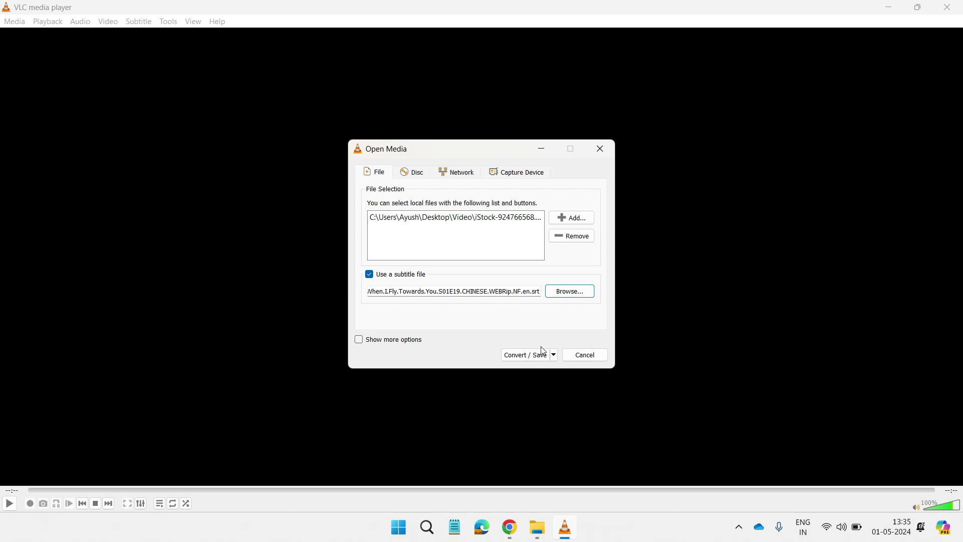
Proceed to conversion of the selected media and set the output profile to Video - H.264 + MP3 (MP4).
left_click(555, 356)
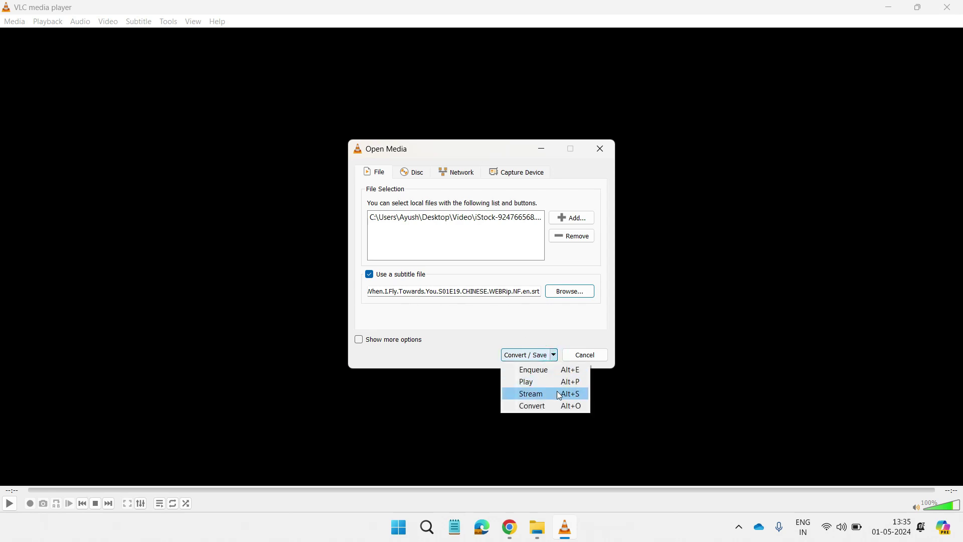
left_click(558, 408)
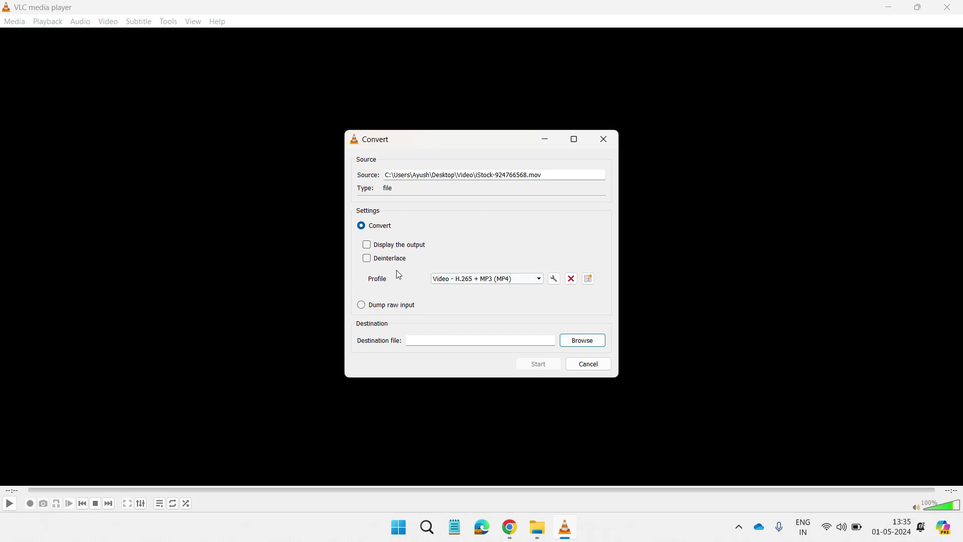
left_click(494, 281)
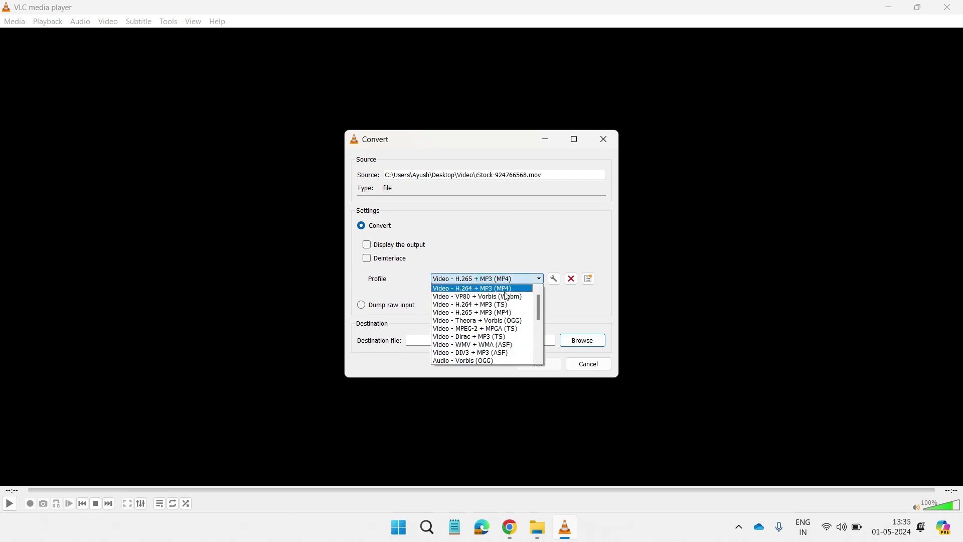
left_click(502, 289)
left_click(504, 278)
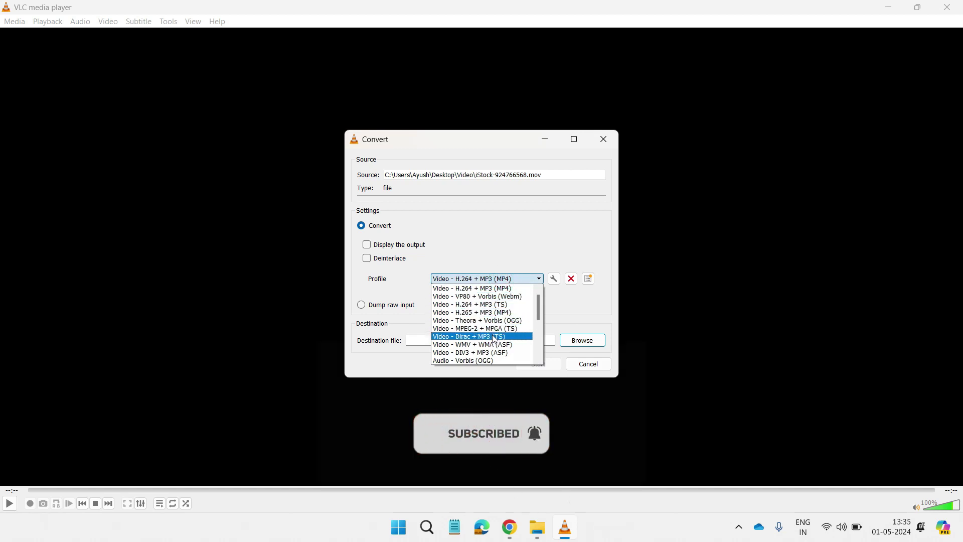
scroll(497, 337, "down", 3)
scroll(500, 303, "up", 2)
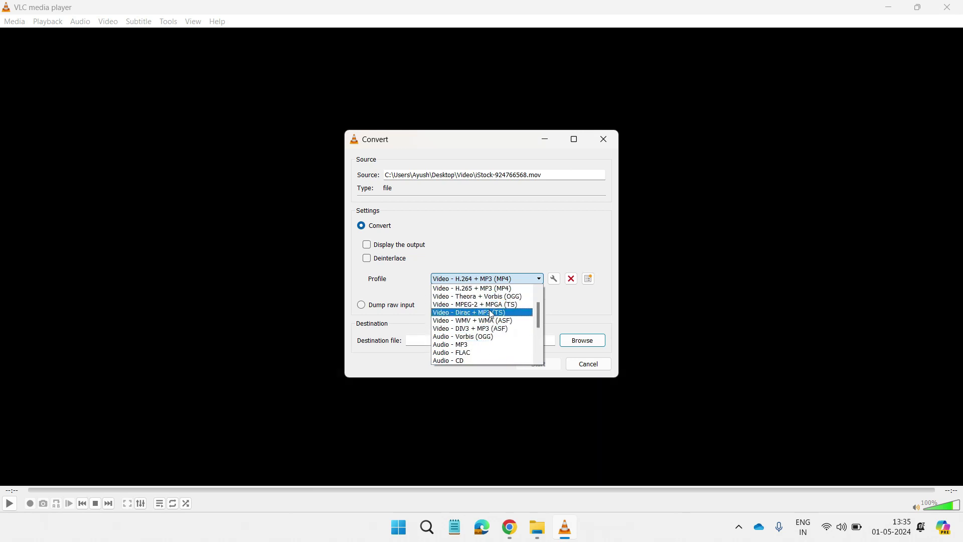
scroll(495, 311, "up", 1)
left_click(499, 290)
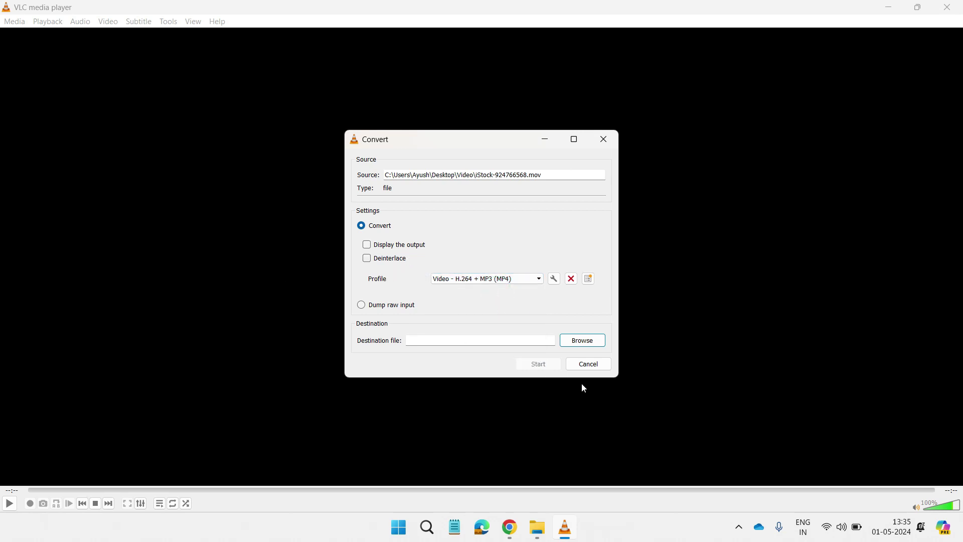
Set the destination to the desktop's Final Video folder as an MP4, keeping the suggested file name, and start the conversion.
left_click(576, 341)
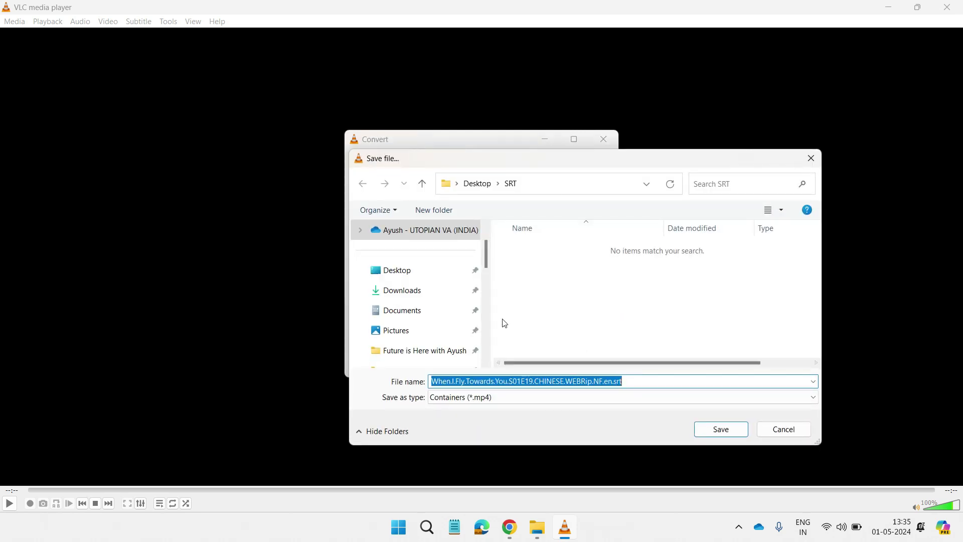
left_click(454, 272)
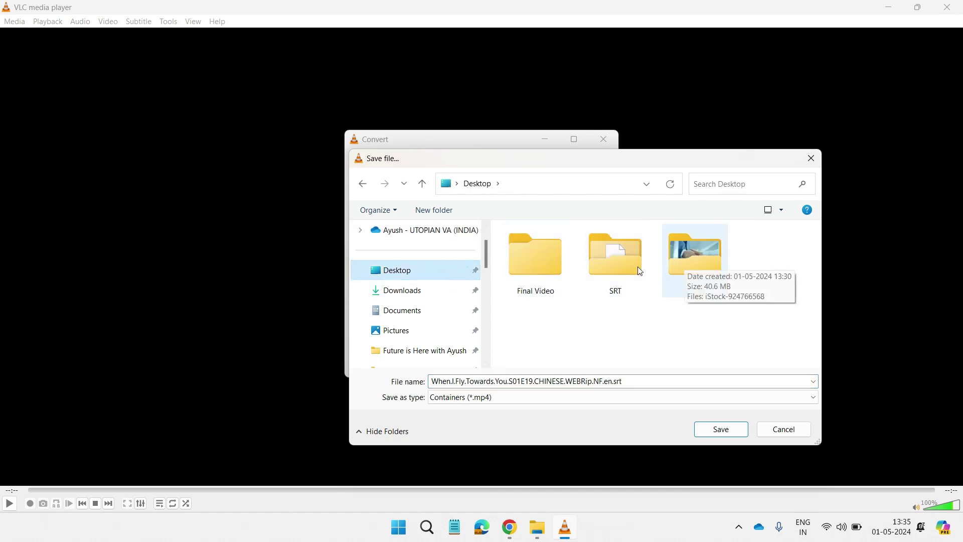
double_click(523, 266)
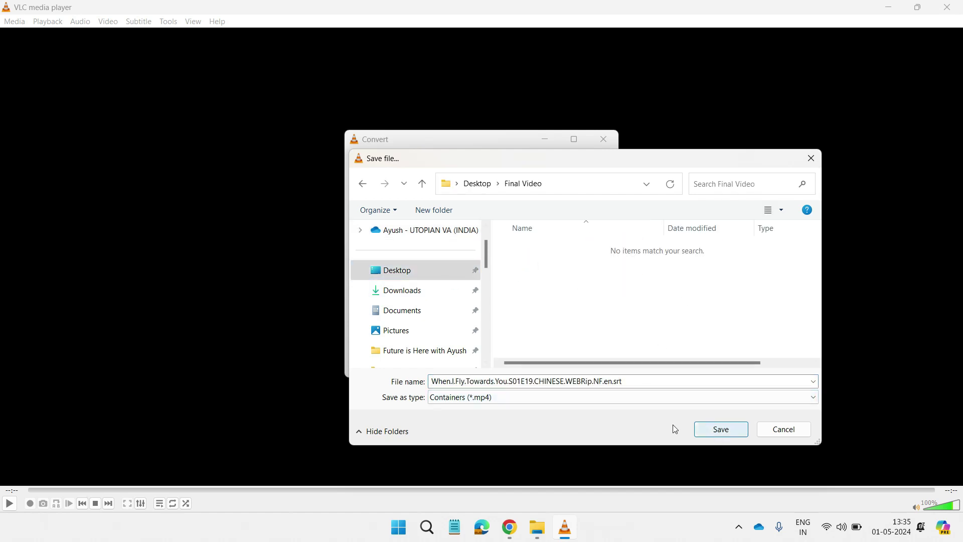
left_click(720, 430)
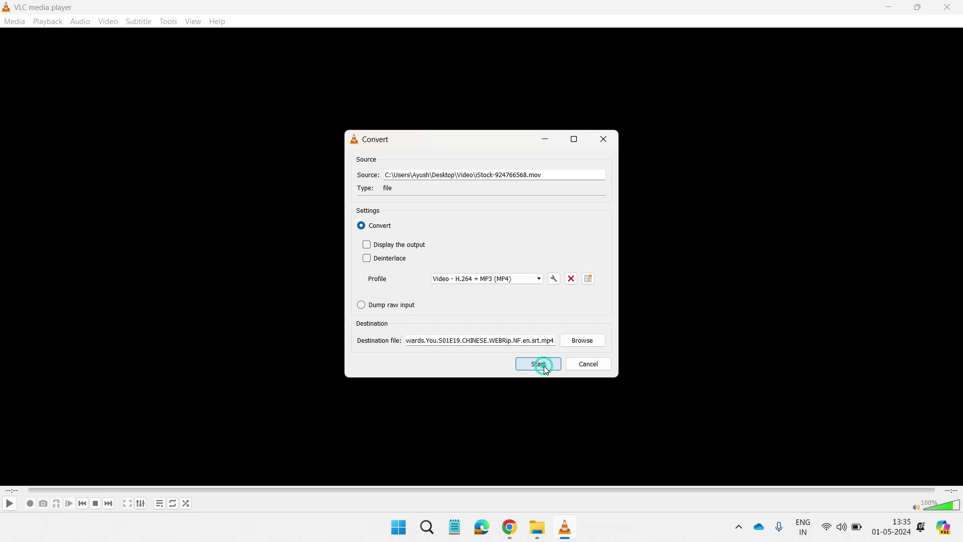
left_click(545, 366)
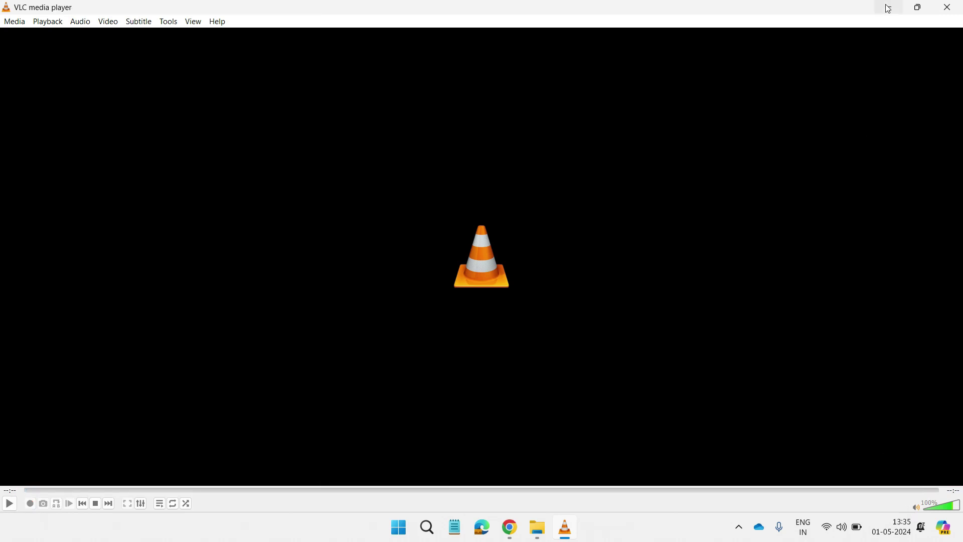
Minimize VLC, play the converted video from the Final Video folder in Media Player, then pause and minimize it.
left_click(888, 8)
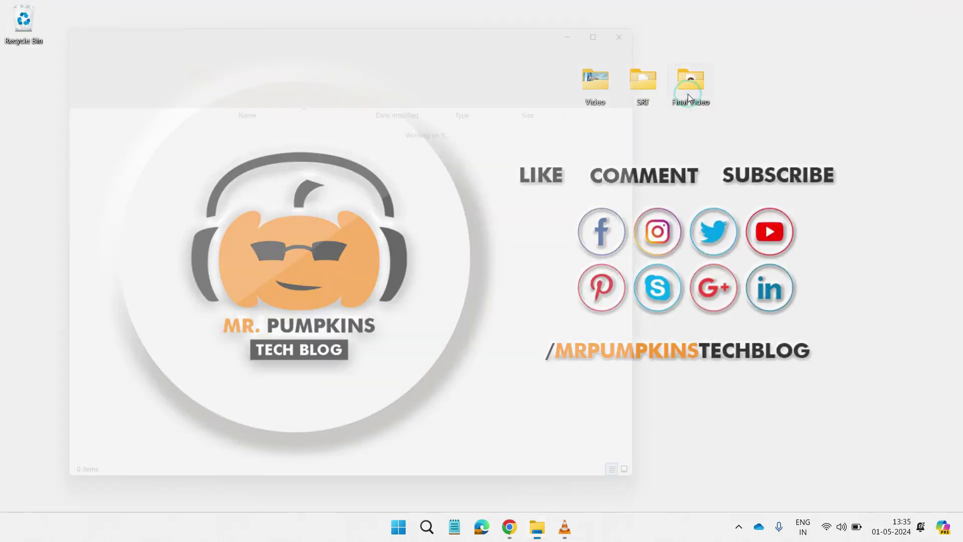
double_click(689, 97)
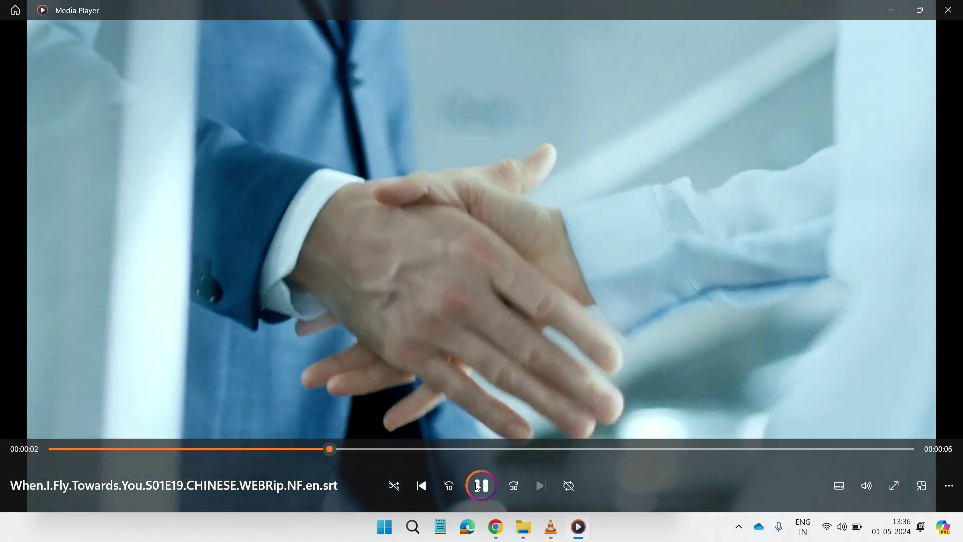
left_click(478, 486)
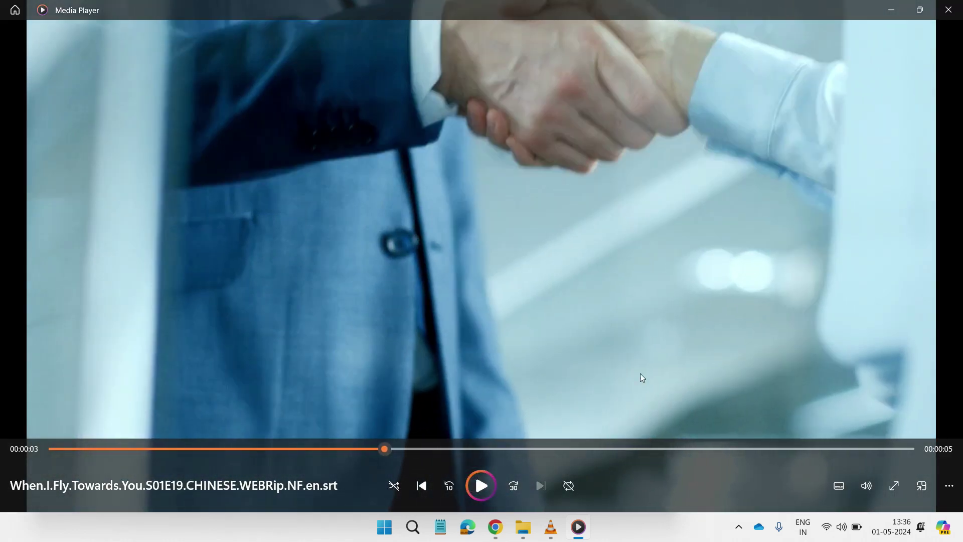
left_click(891, 10)
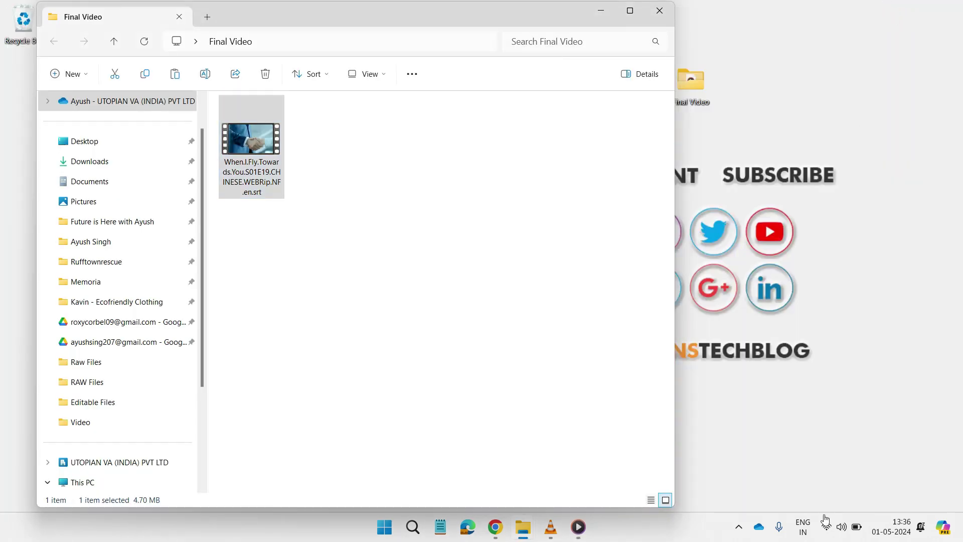
Play the converted video with VLC media player to check its subtitles, then close the player and the Final Video folder.
right_click(261, 149)
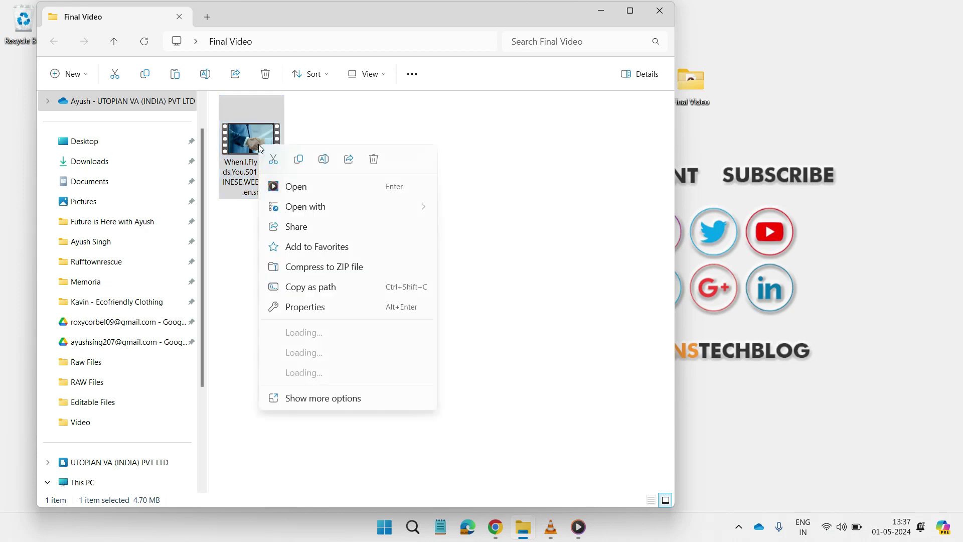
mouse_move(316, 208)
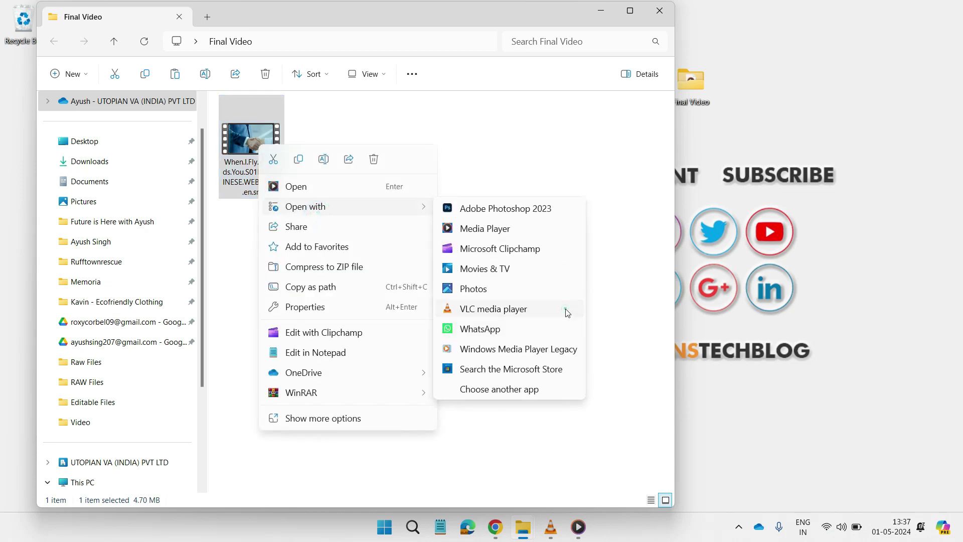
left_click(566, 308)
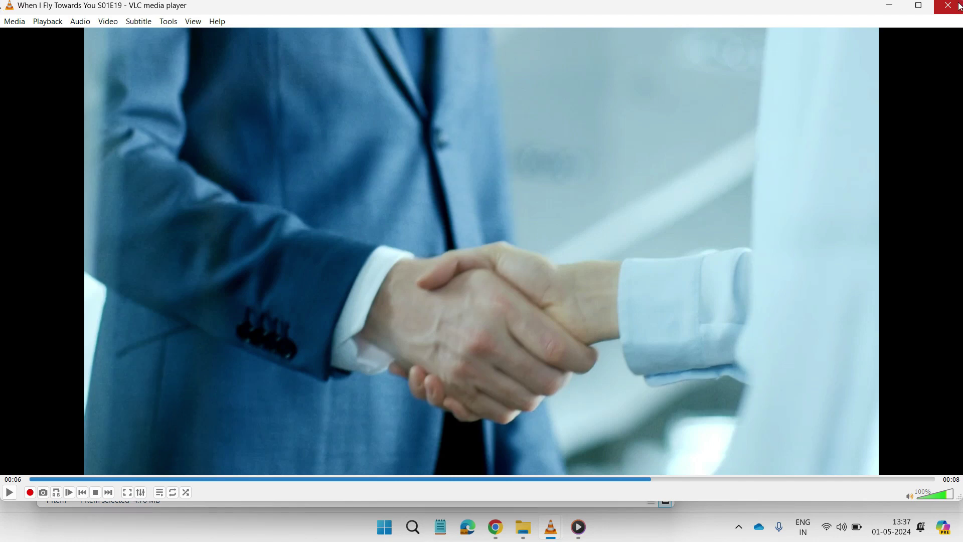
left_click(950, 6)
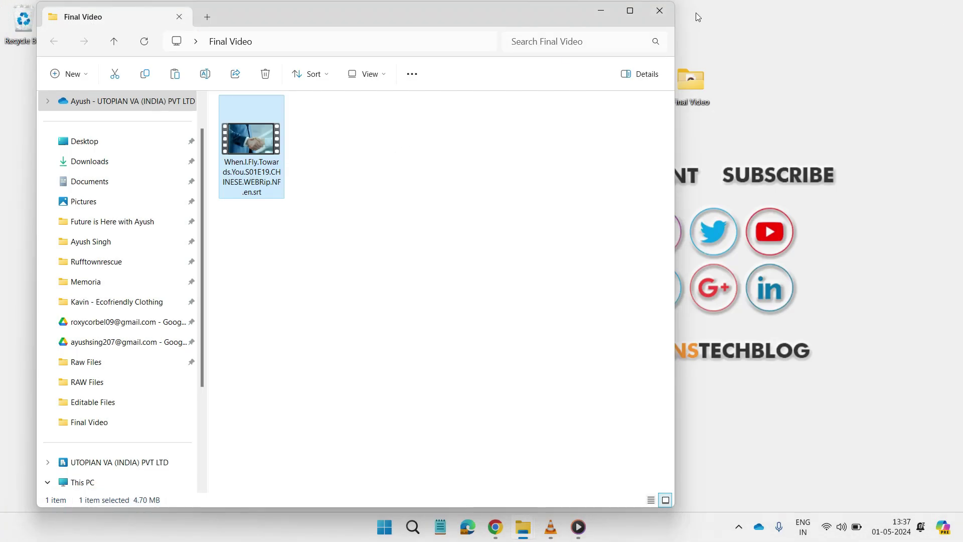
left_click(662, 14)
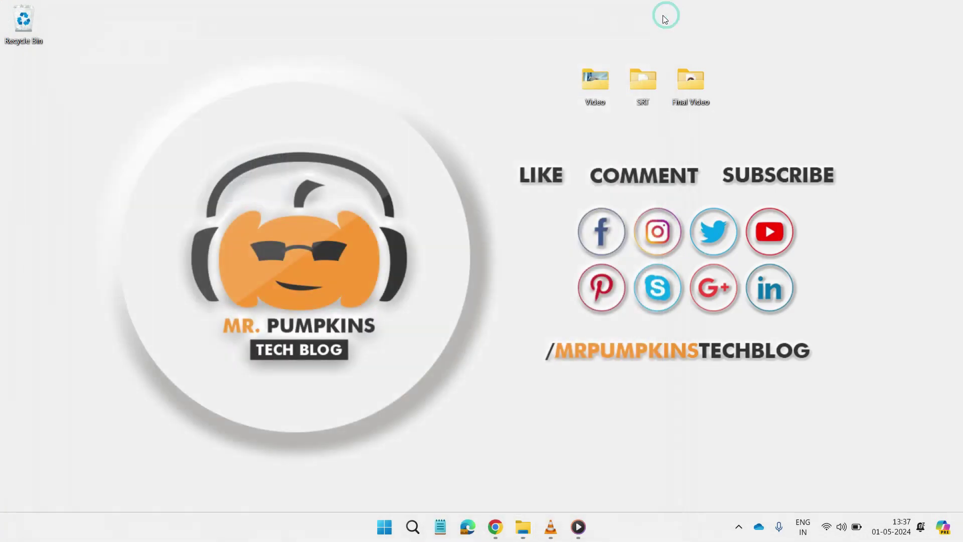